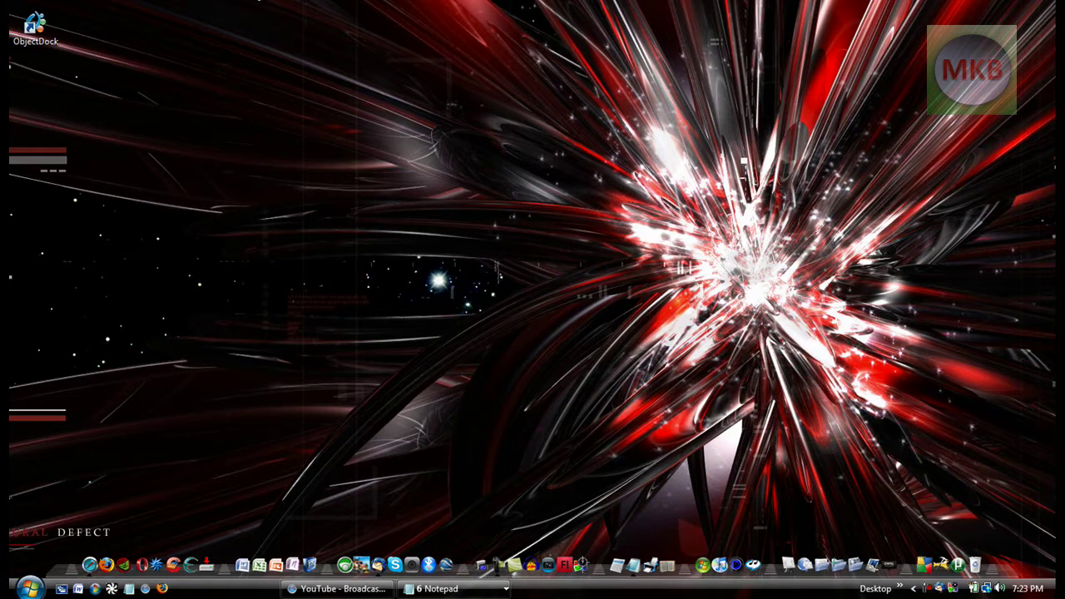
# Open Safari and search Google for "object dock"
pyautogui.moveTo(325, 4)
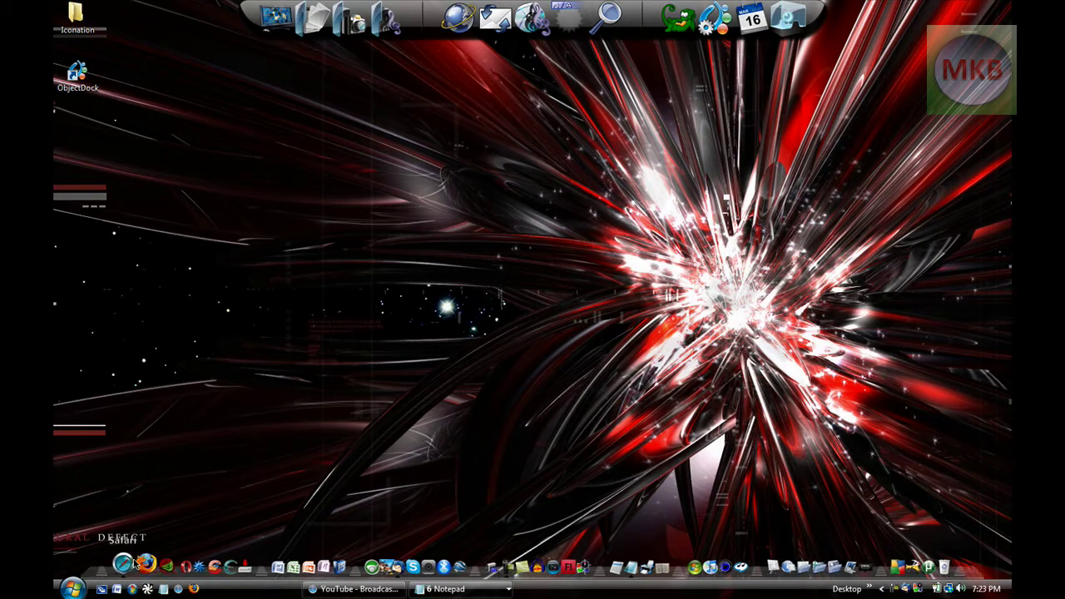
pyautogui.click(178, 588)
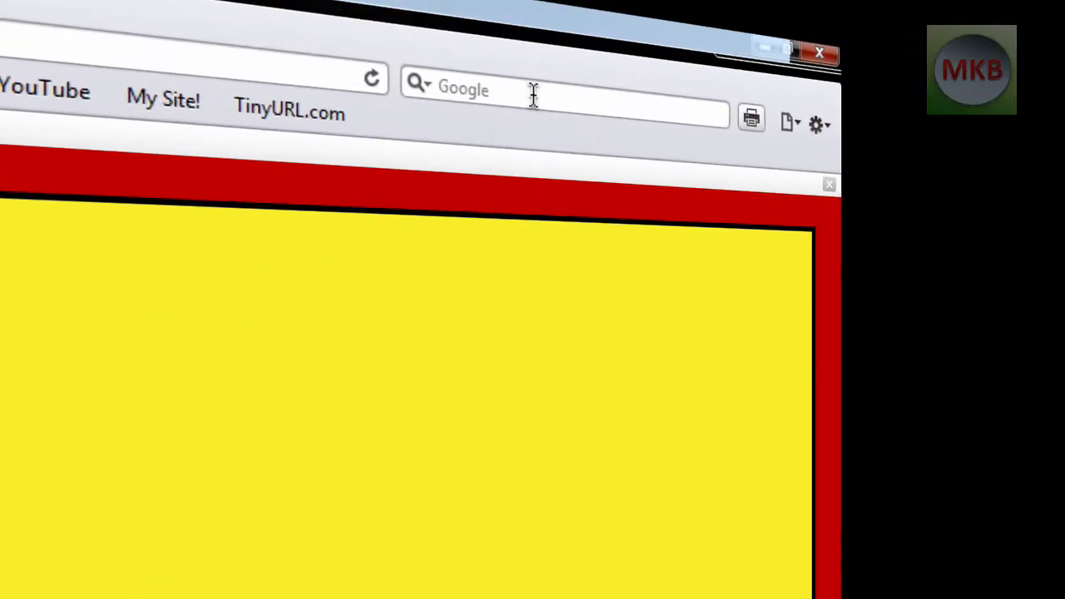
pyautogui.click(534, 94)
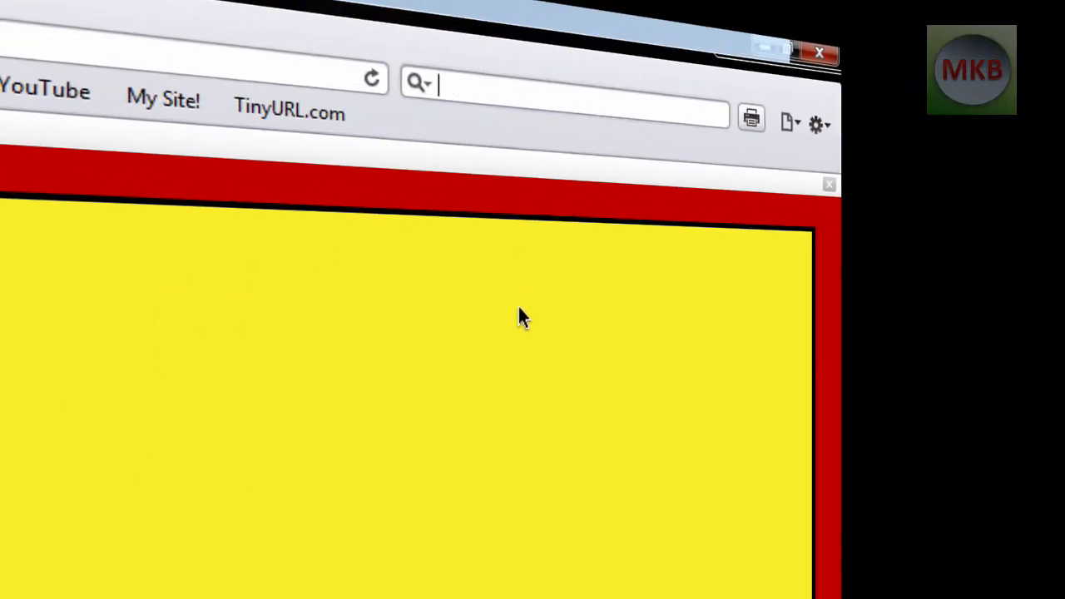
pyautogui.write('ob')
pyautogui.press('BackSpace')
pyautogui.press('BackSpace')
pyautogui.write('ec')
pyautogui.press('BackSpace')
pyautogui.press('BackSpace')
pyautogui.write('ob')
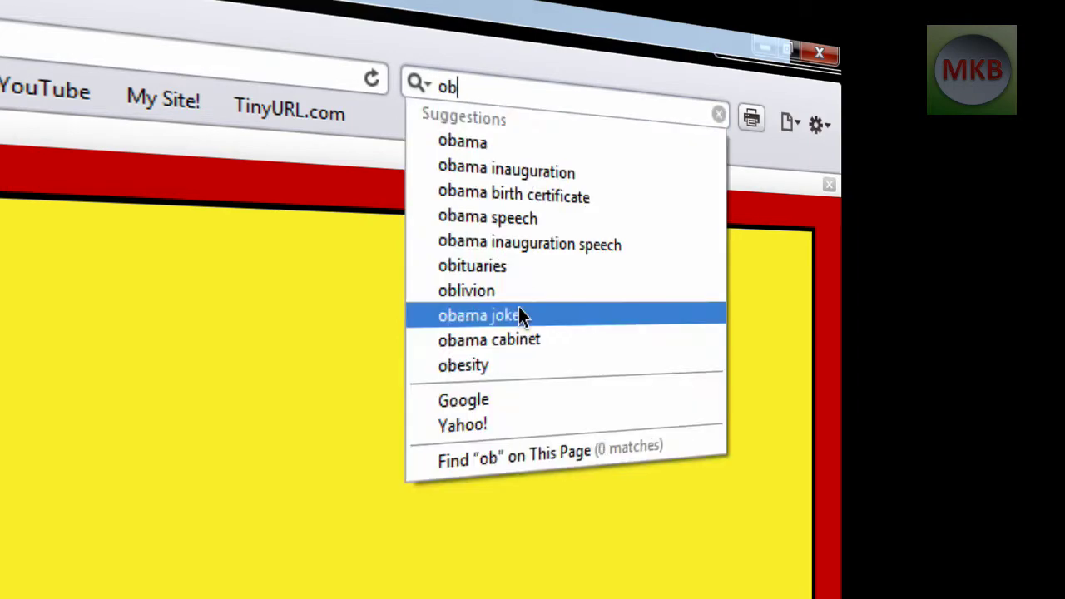
pyautogui.write('ject dock')
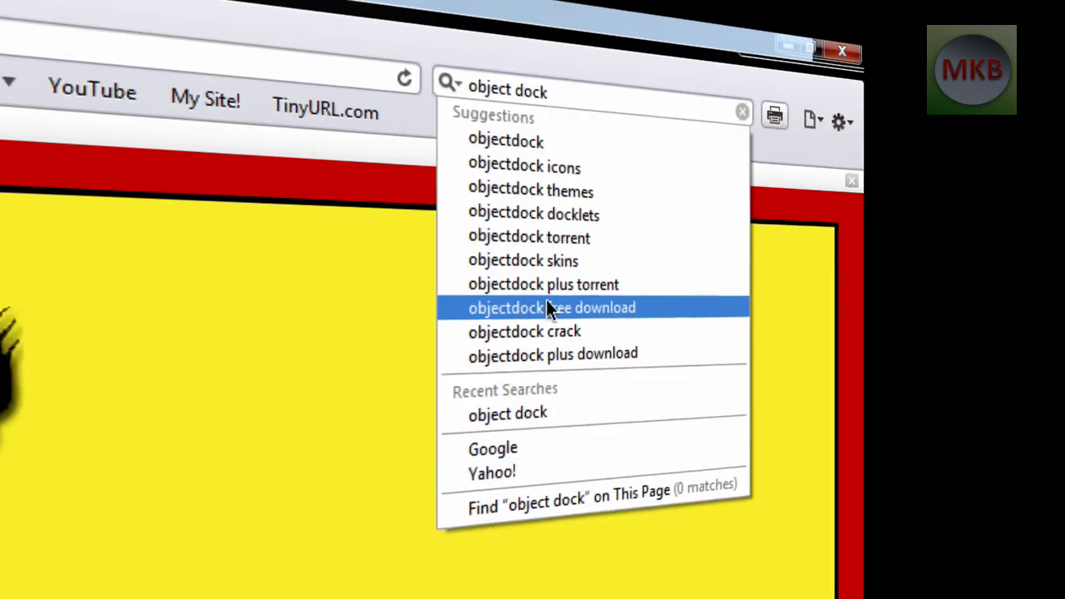
pyautogui.press('Return')
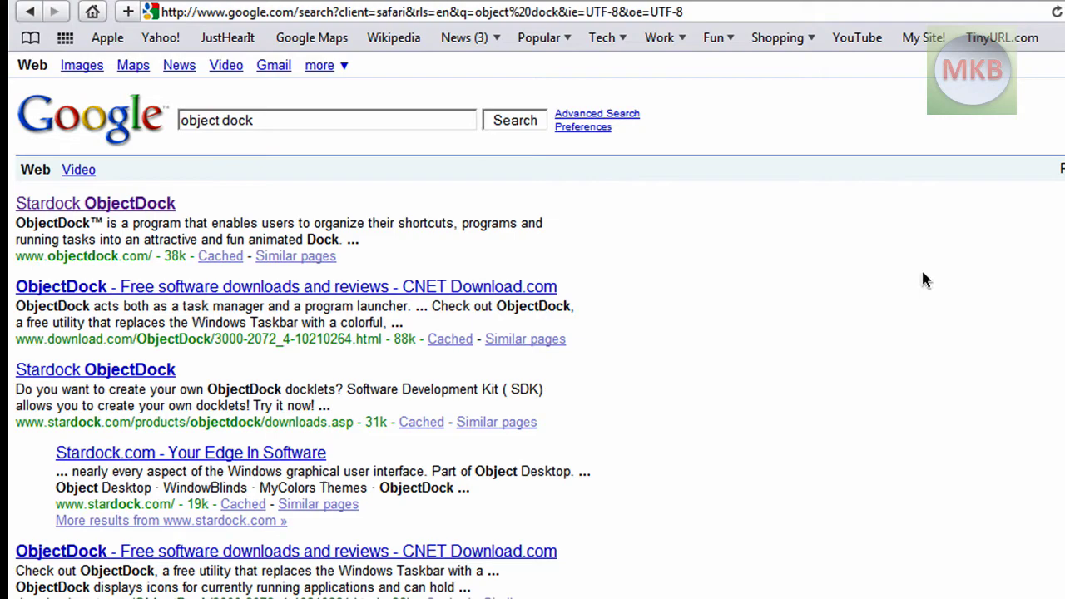
# Open the Stardock ObjectDock website from the search results and look over the product overview
pyautogui.click(116, 206)
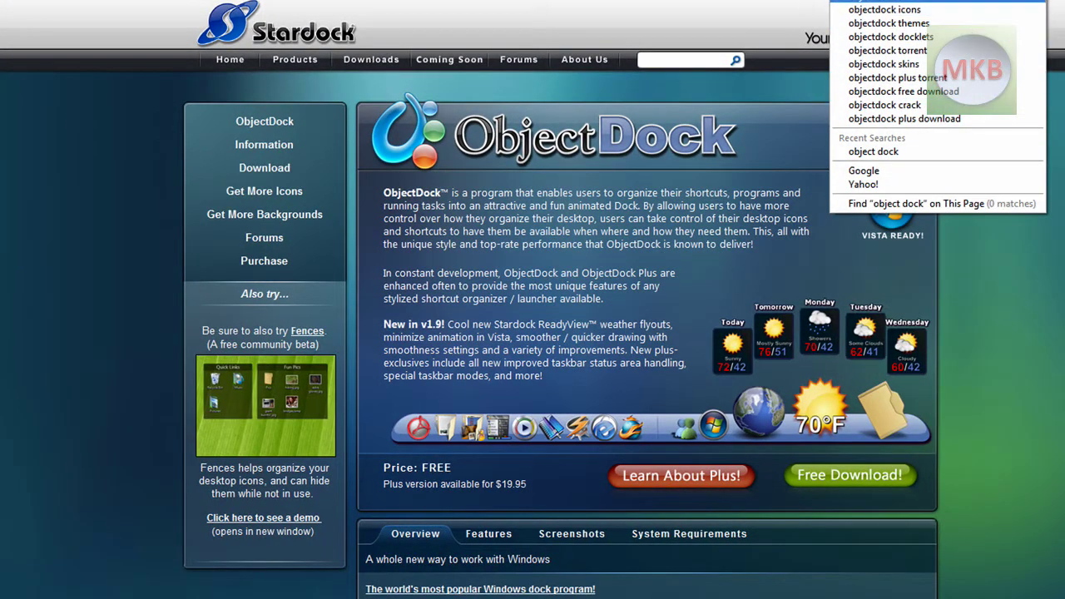
pyautogui.press('Escape')
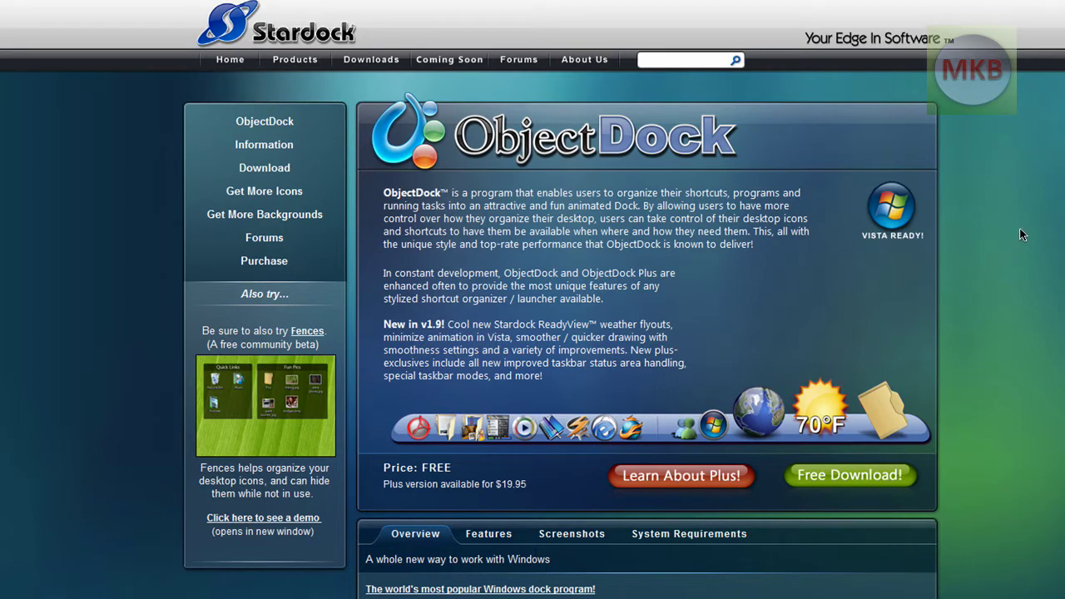
pyautogui.scroll(-5, 1028, 244)
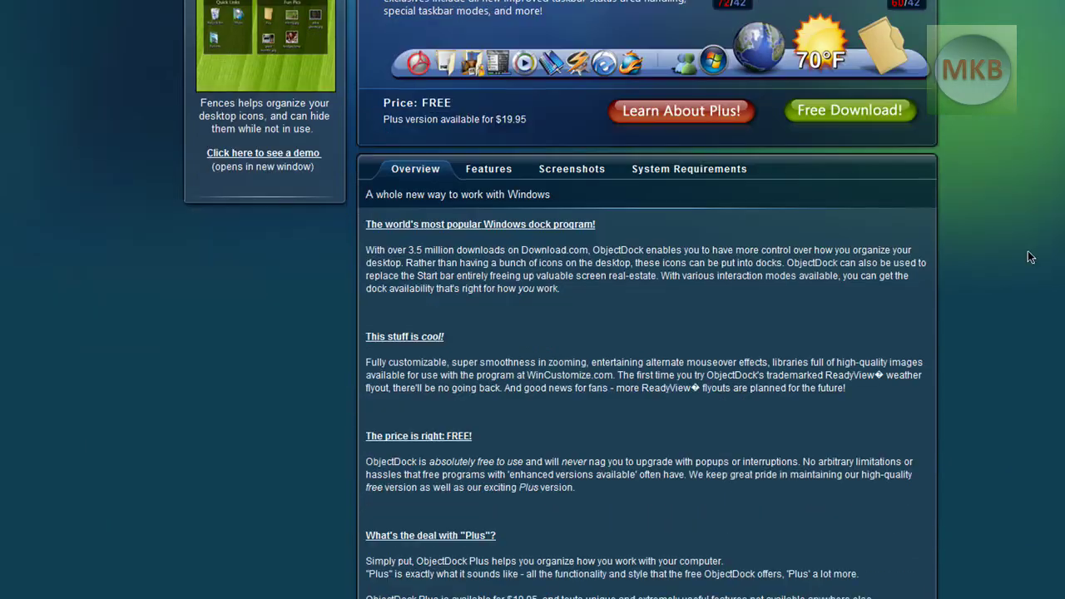
pyautogui.scroll(-3, 1027, 265)
pyautogui.scroll(2, 1025, 264)
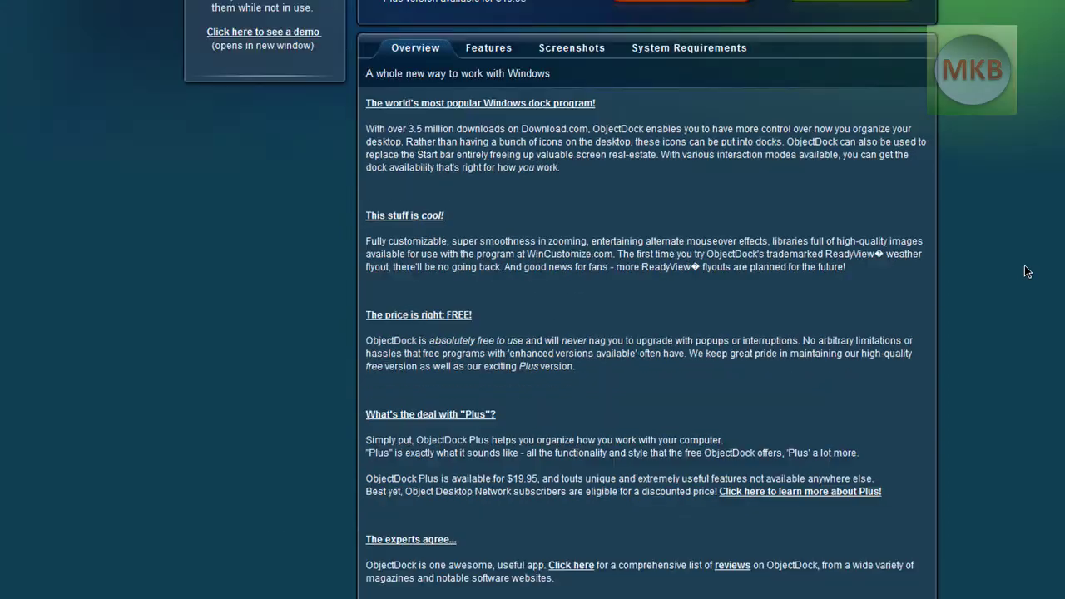
pyautogui.scroll(7, 1024, 265)
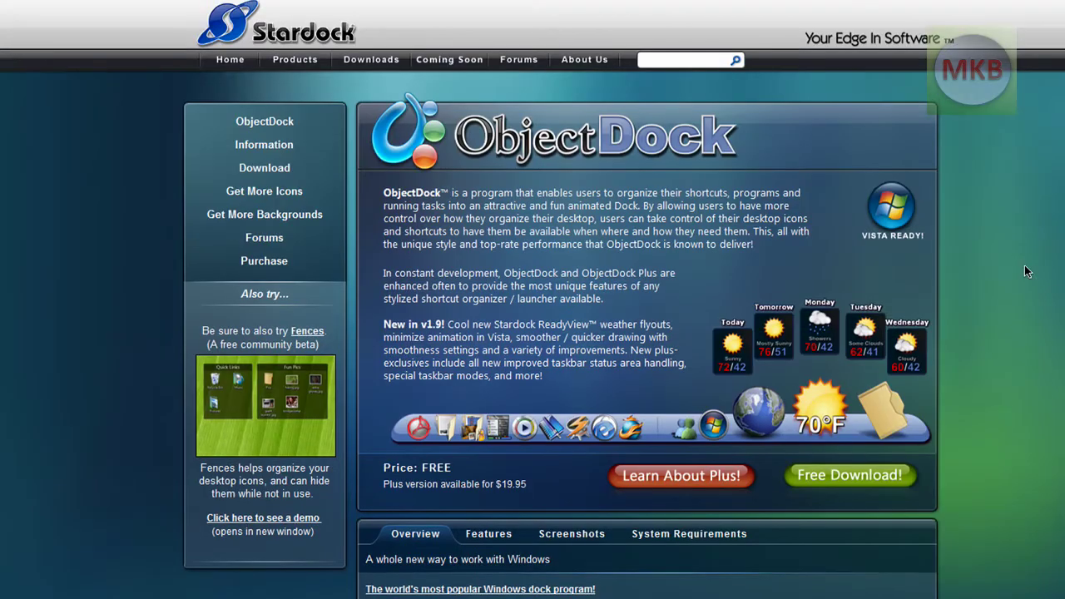
# Download the latest free version of ObjectDock through CNET and cancel the prompt to run or save objectdock_freeware.exe
pyautogui.click(848, 476)
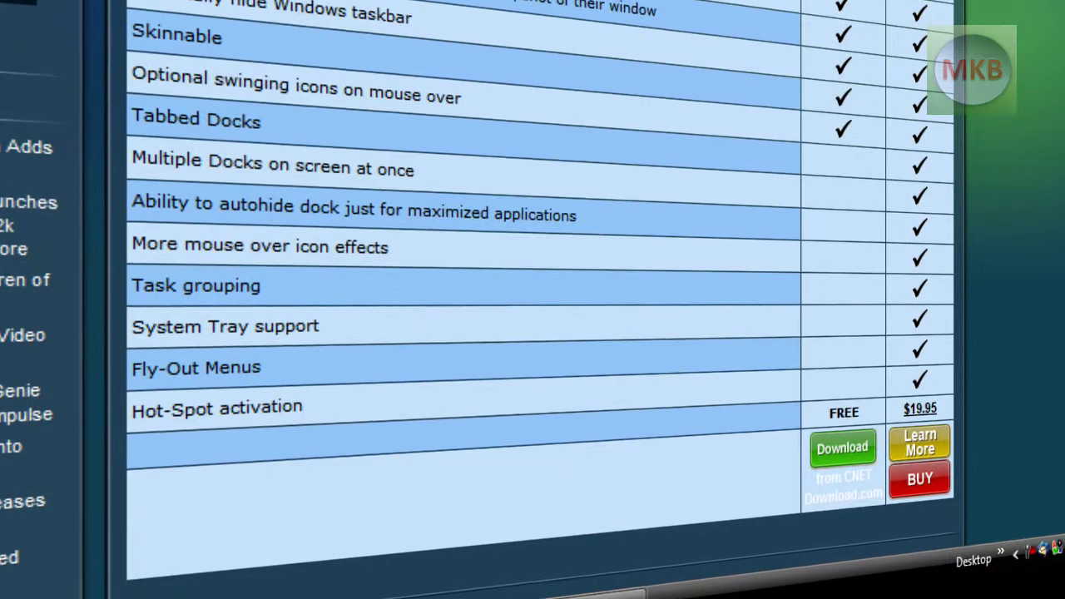
pyautogui.scroll(2, 540, 332)
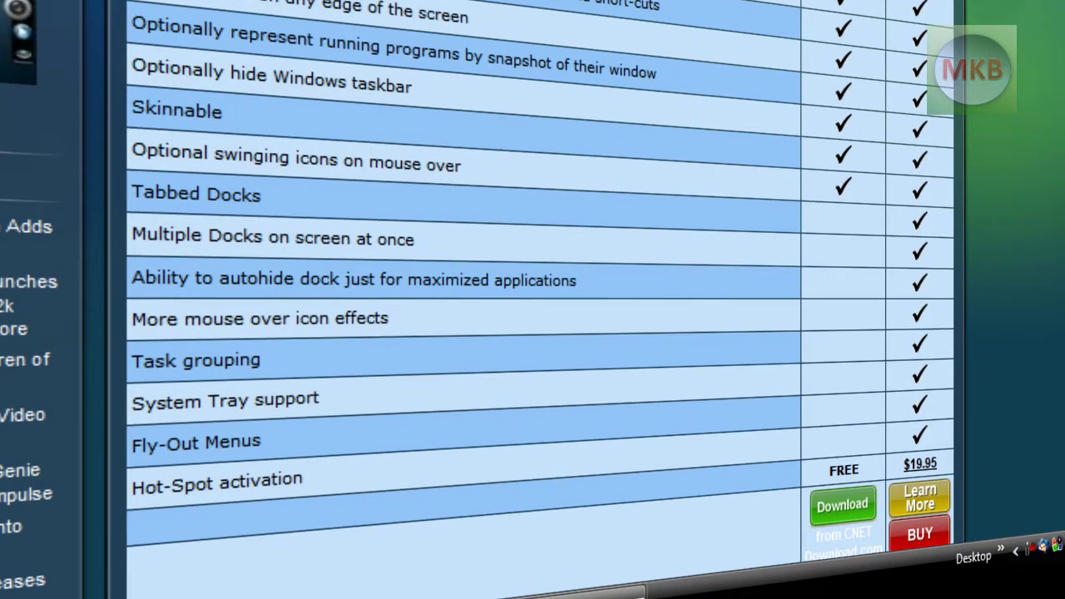
pyautogui.scroll(-2, 540, 333)
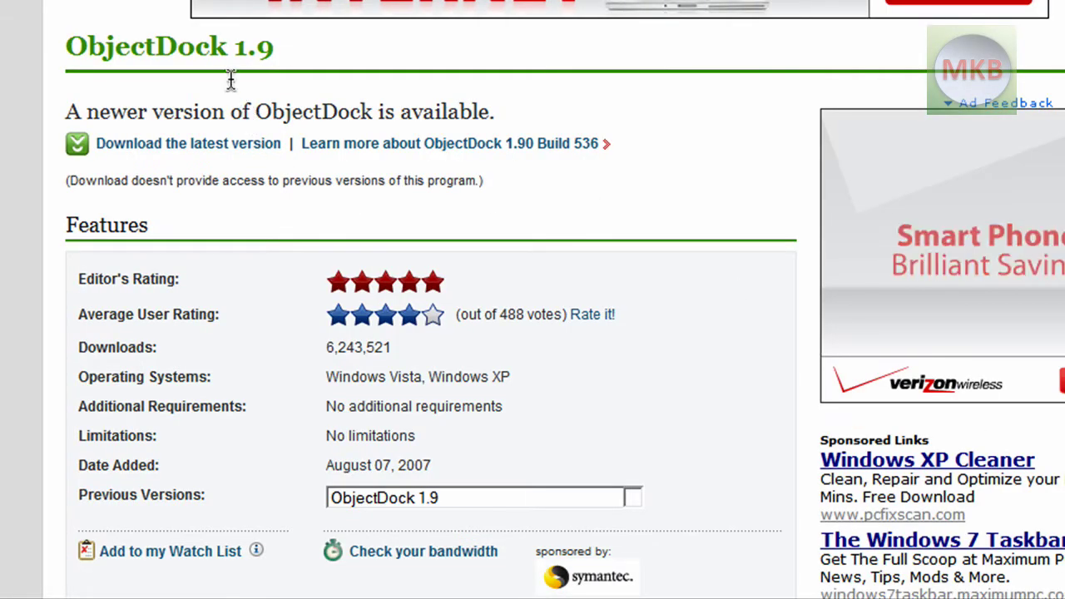
pyautogui.click(199, 157)
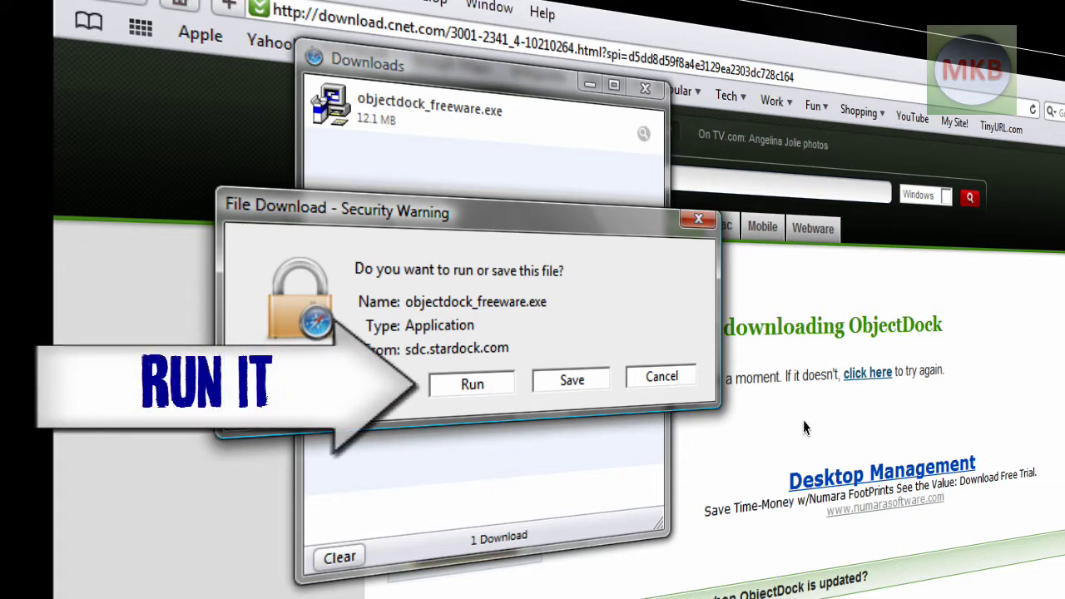
pyautogui.click(662, 380)
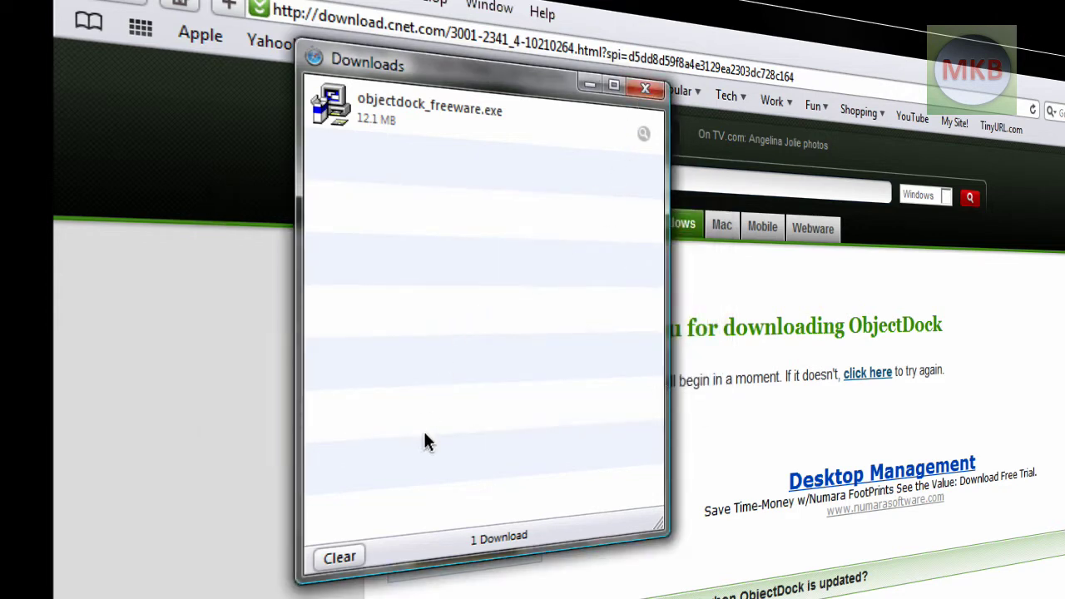
# Show the downloaded objectdock_freeware file in its folder, and clear the downloads list after closing that folder
pyautogui.click(645, 137)
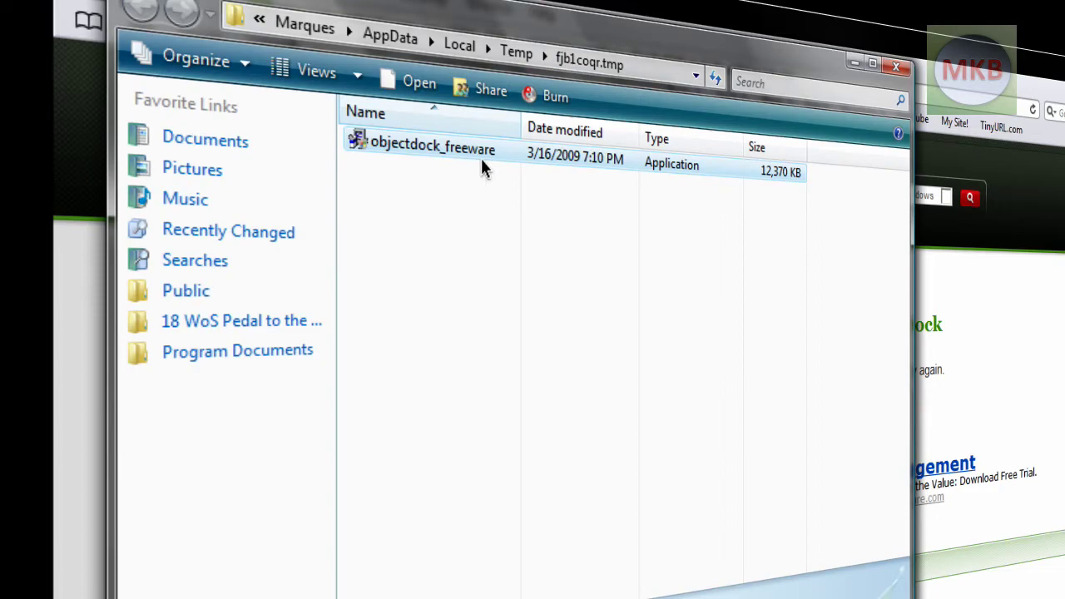
pyautogui.click(895, 65)
pyautogui.click(337, 556)
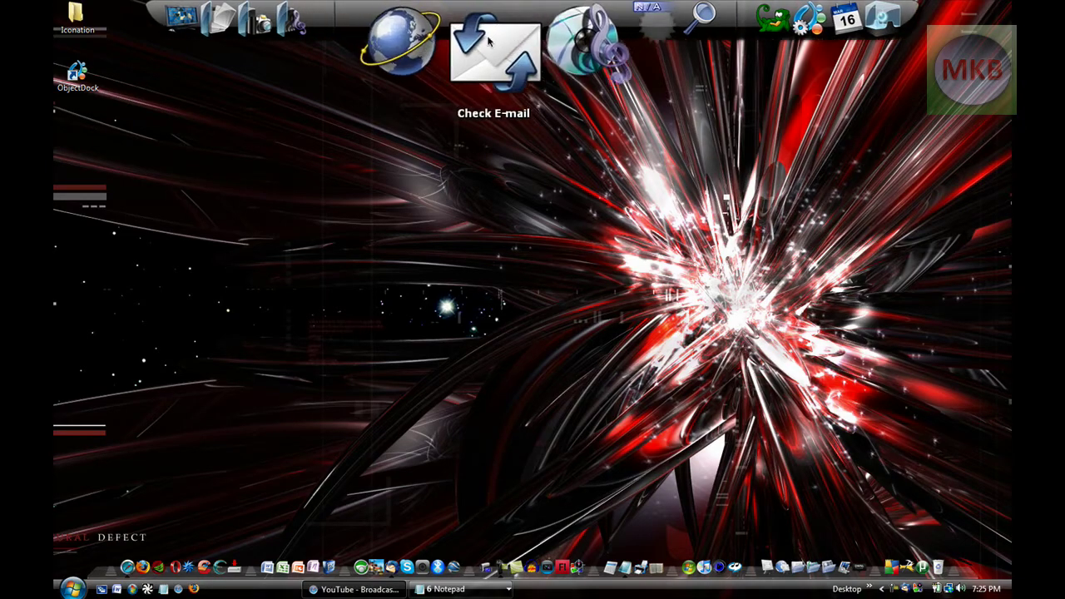
# Try the dock's computer shortcut by opening the Computer window, and close the window again
pyautogui.click(283, 38)
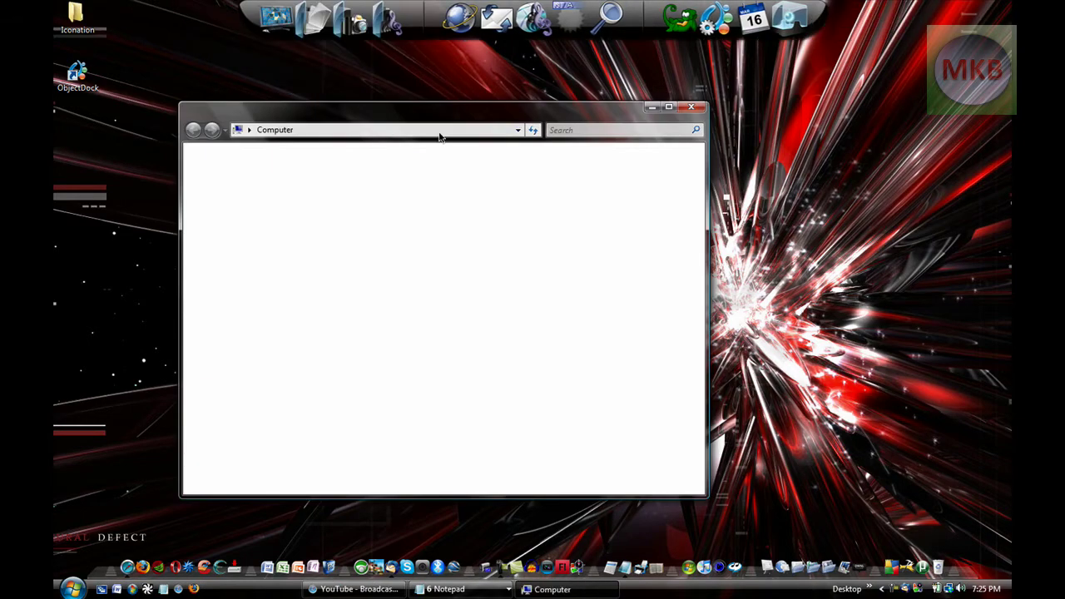
pyautogui.click(693, 109)
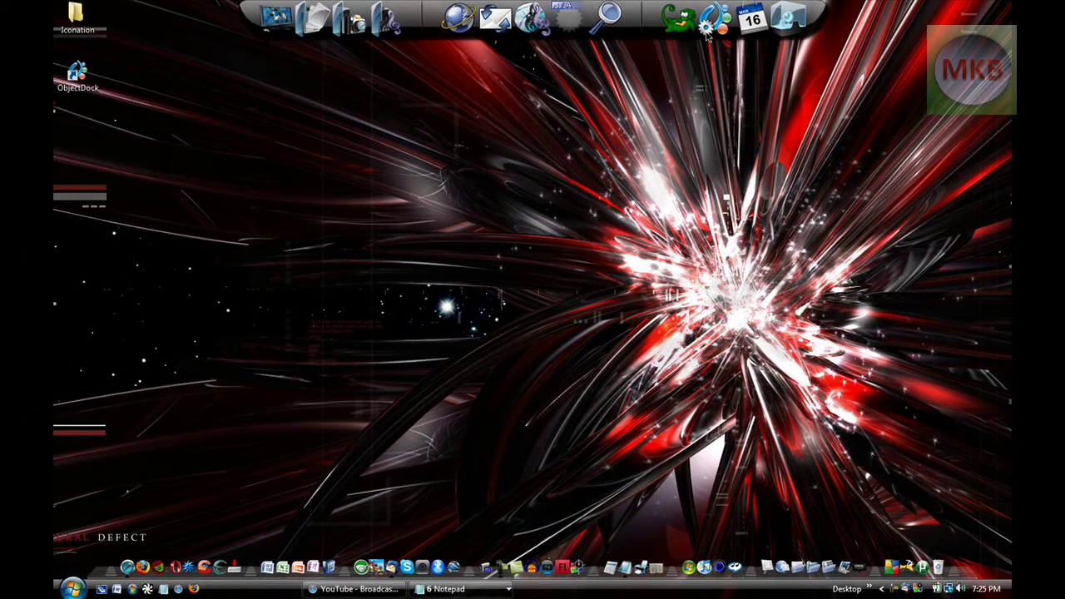
# Configure the dock's positioning to keep the Top screen edge and enable Reserve edge of screen
pyautogui.click(714, 33)
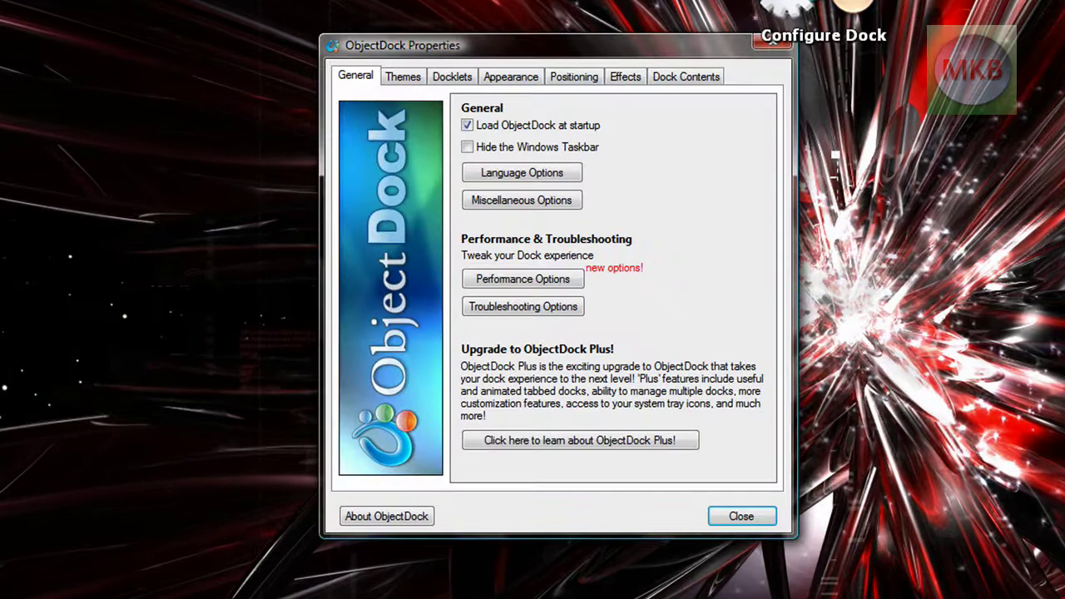
pyautogui.click(545, 150)
pyautogui.click(539, 148)
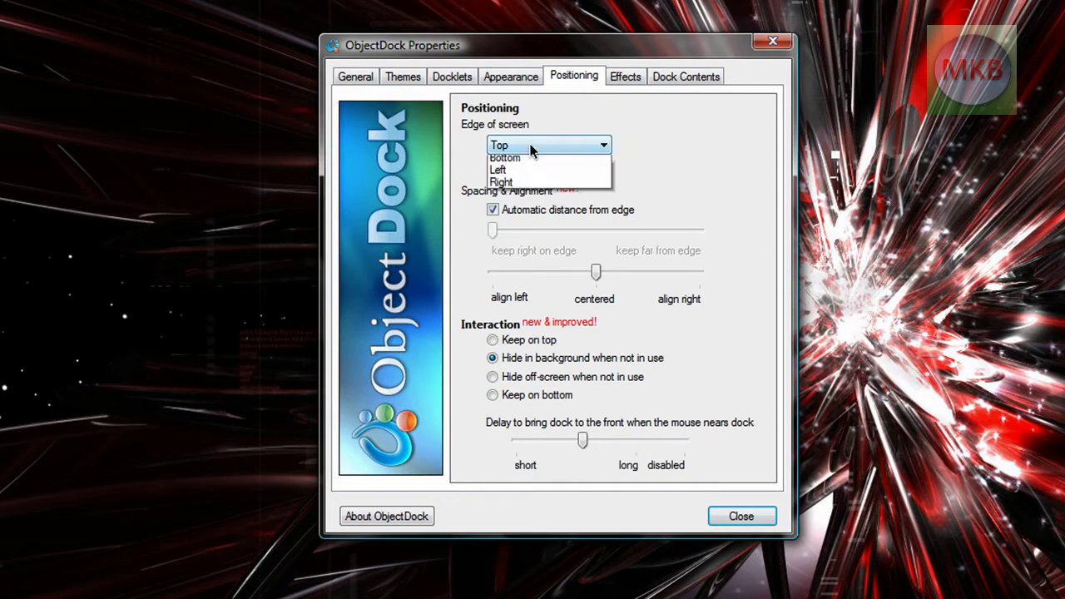
pyautogui.click(526, 167)
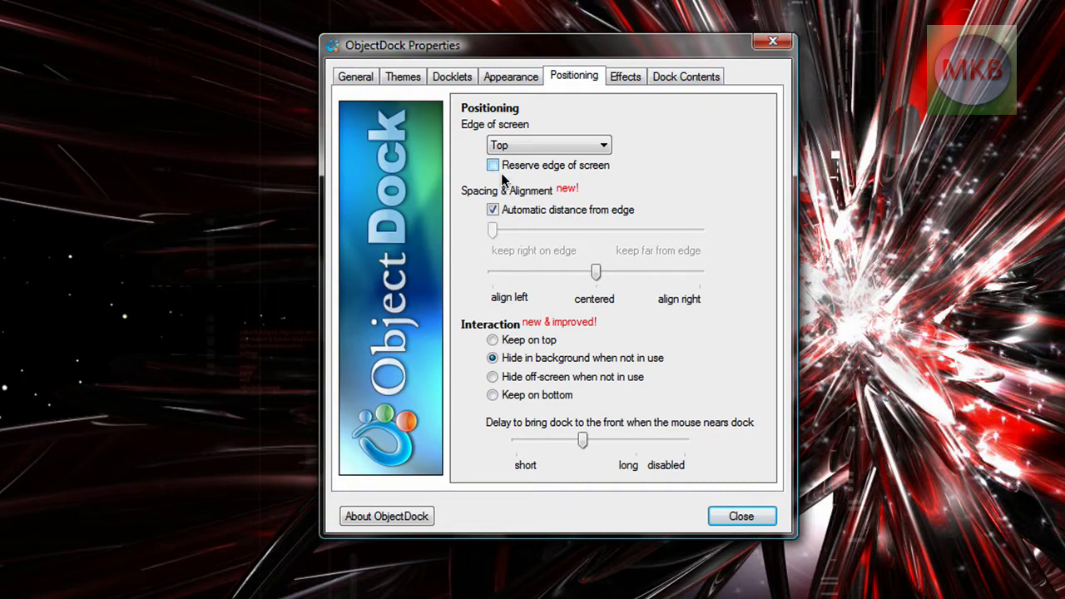
pyautogui.click(492, 166)
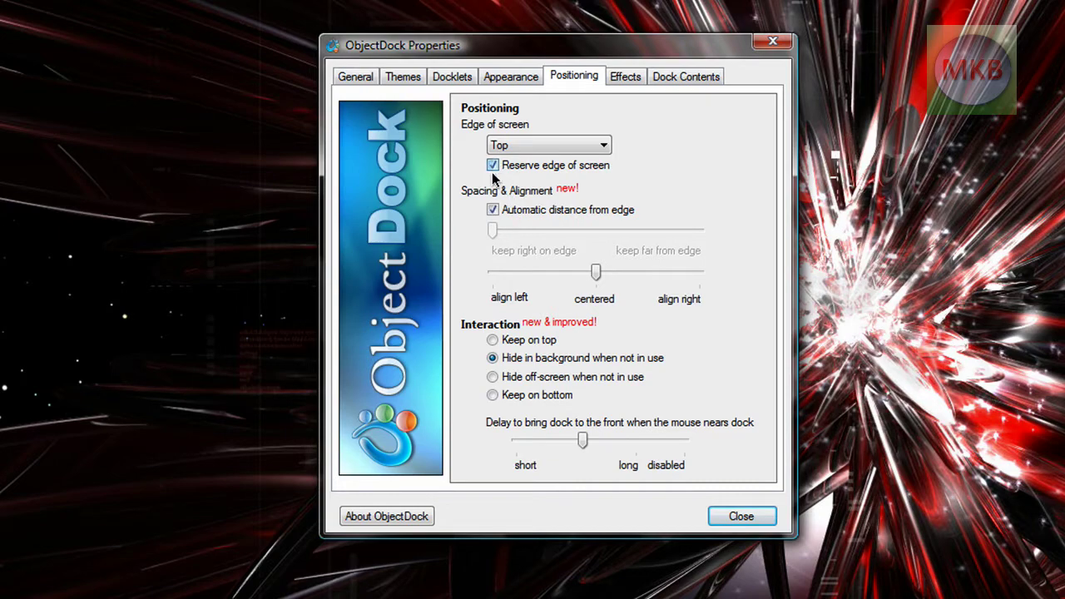
pyautogui.click(743, 517)
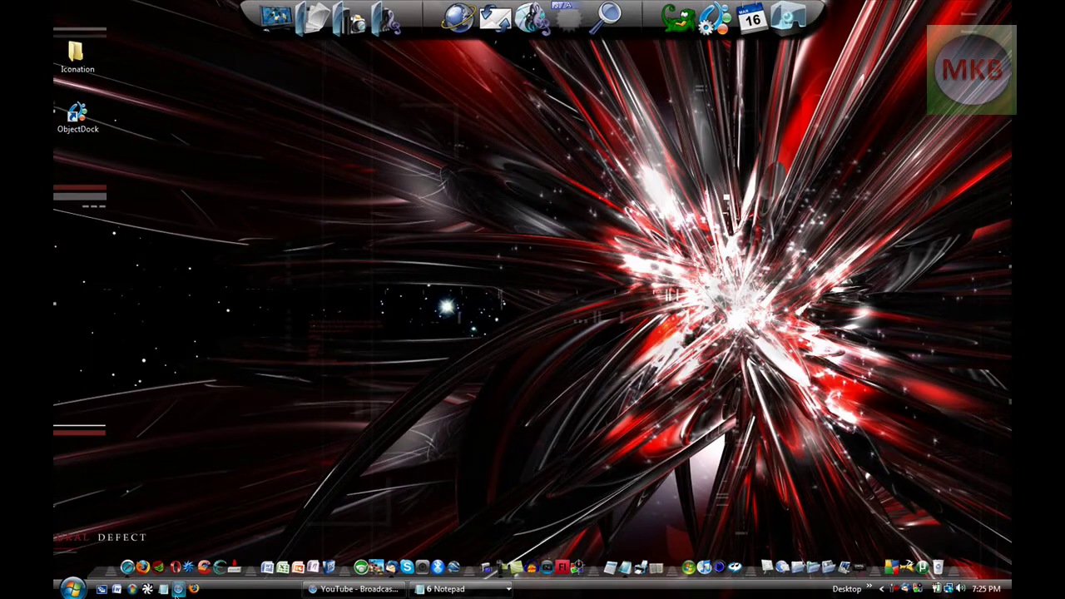
# Open a Safari window to check its placement against the dock's reserved edge, and close it
pyautogui.click(178, 589)
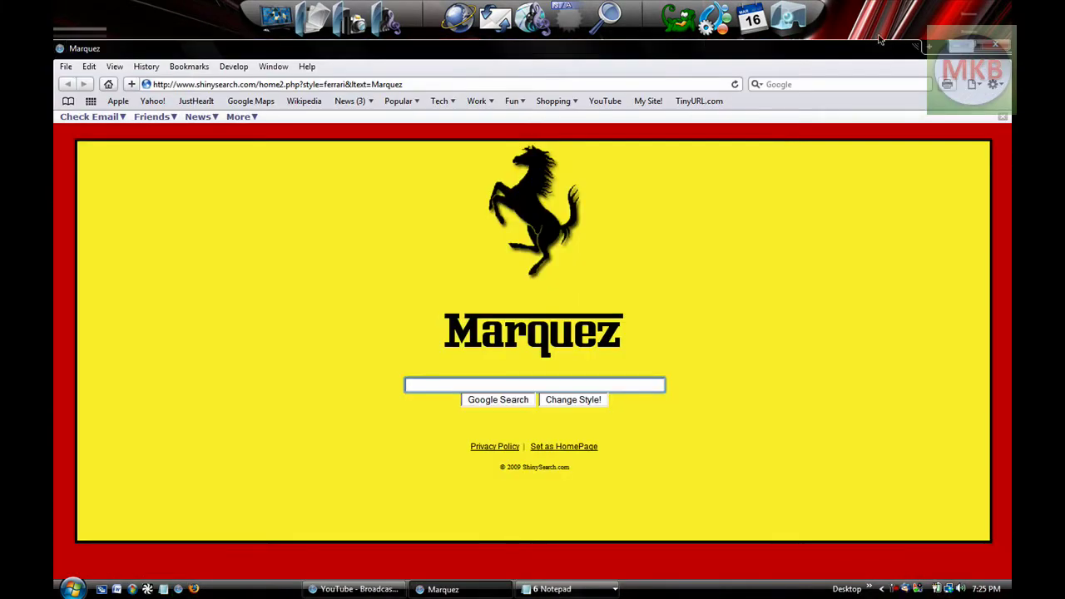
pyautogui.click(999, 48)
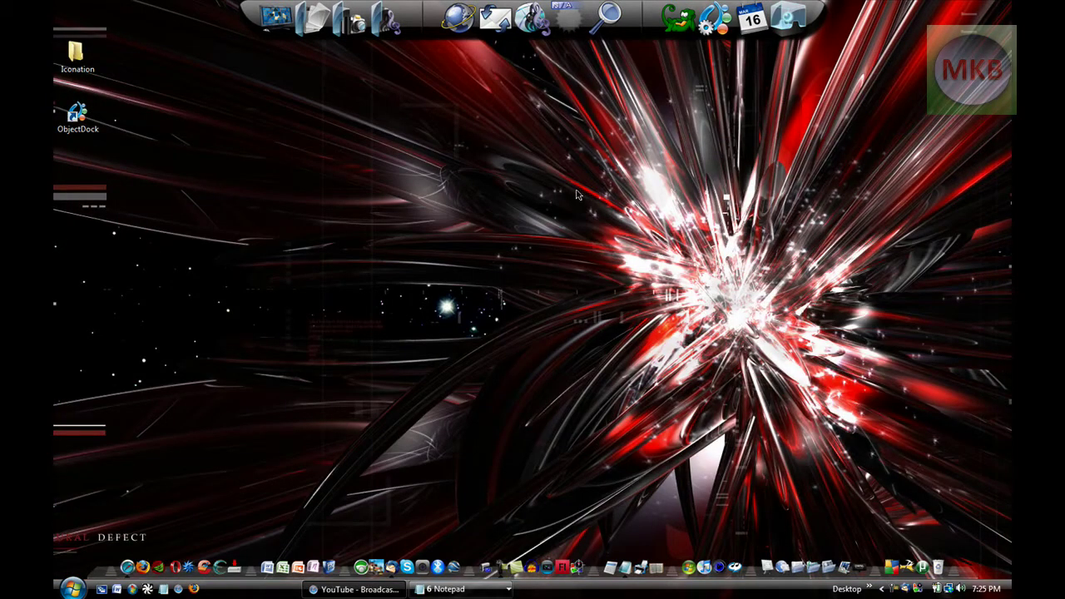